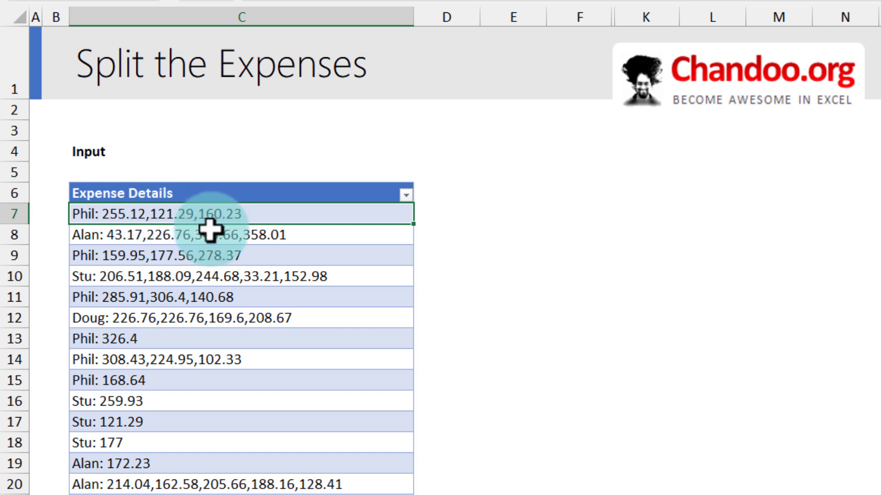
Step: Review the last expense in C26 and the four output columns: Person, How much they spent, Share of Expenses, To Receive / Pay
scroll(210, 230, "down", 2)
left_click(210, 494)
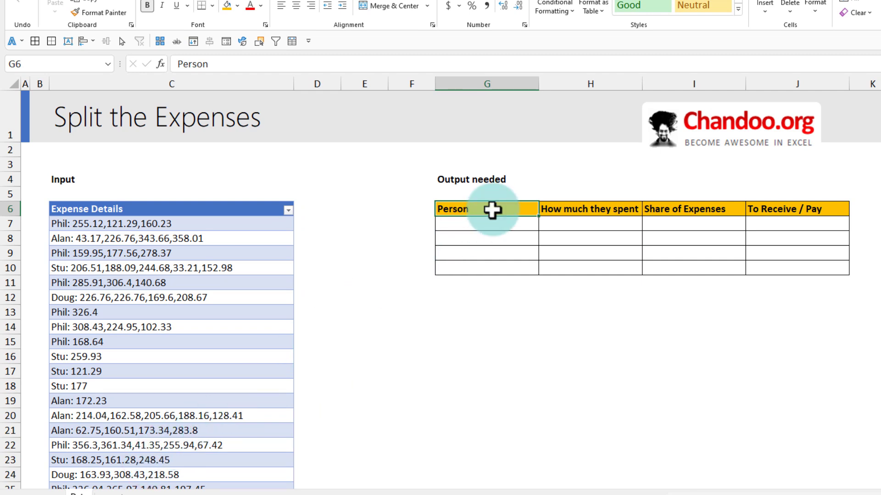
left_click_drag(493, 209, 824, 277)
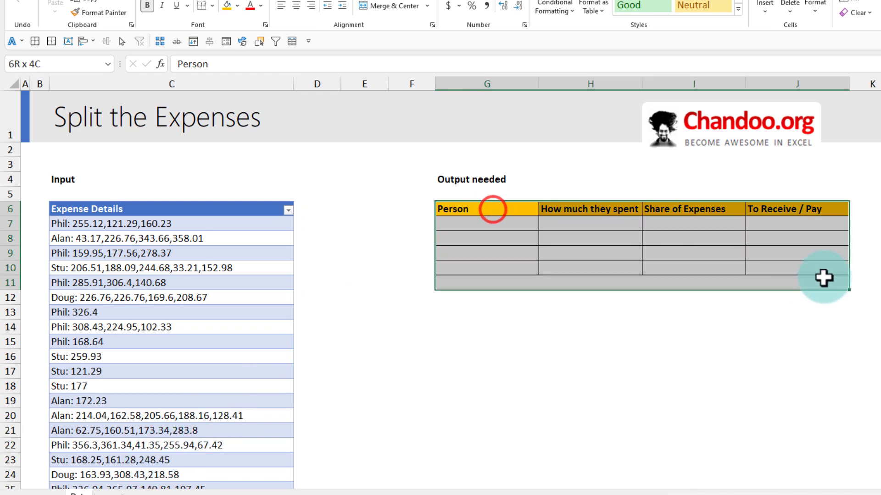
left_click_drag(473, 224, 475, 272)
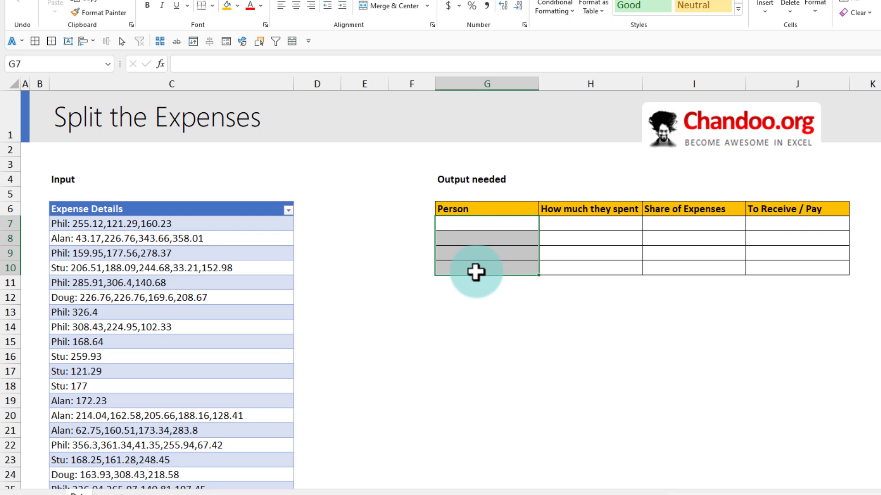
left_click_drag(589, 224, 589, 269)
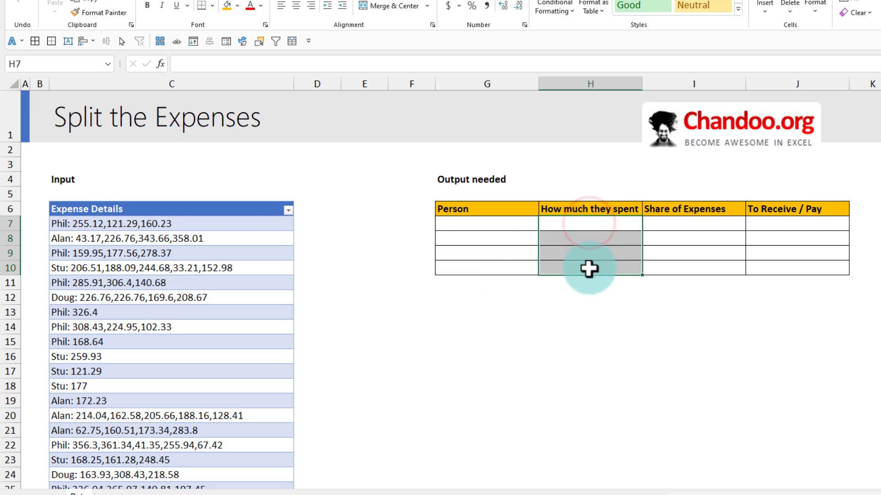
left_click_drag(704, 224, 706, 274)
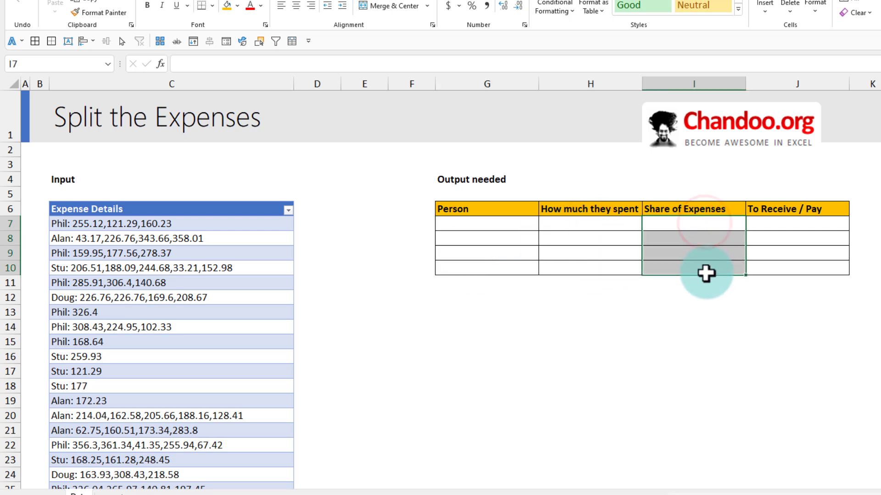
left_click_drag(780, 222, 783, 268)
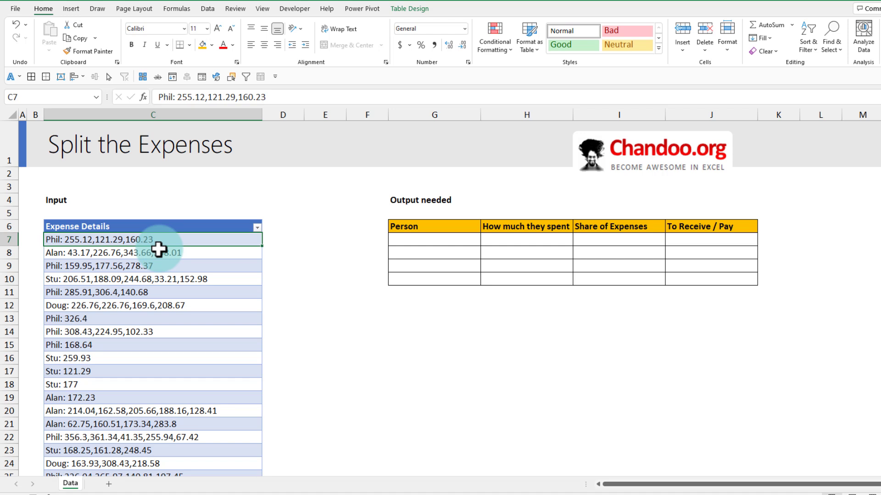
Step: Select the Expense Details table, confirm it is named exp, and start From Table/Range
scroll(177, 260, "down", 1)
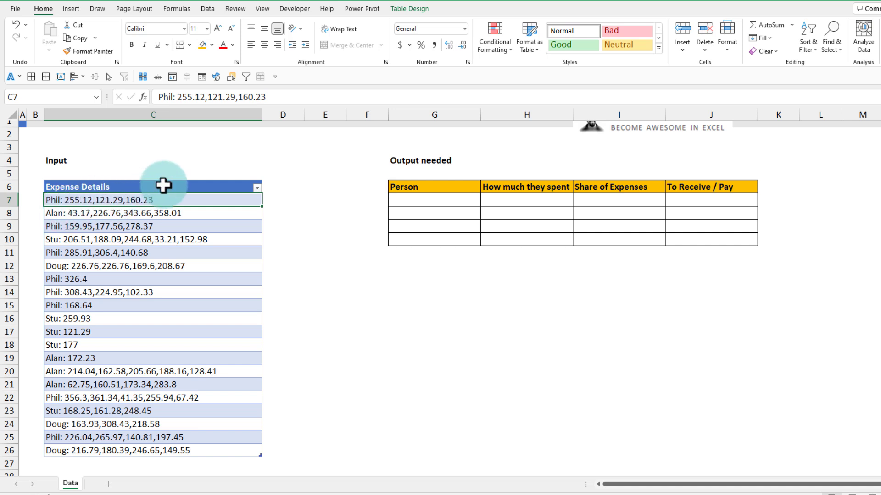
left_click_drag(163, 186, 184, 450)
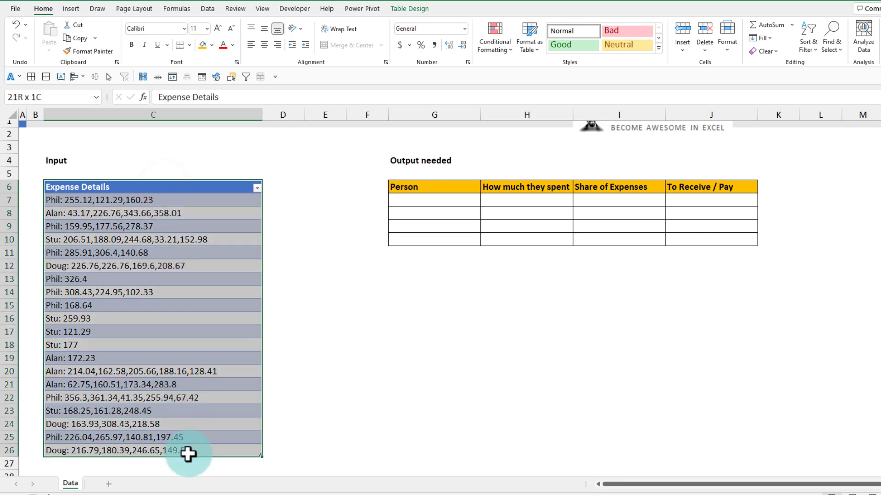
left_click(114, 224)
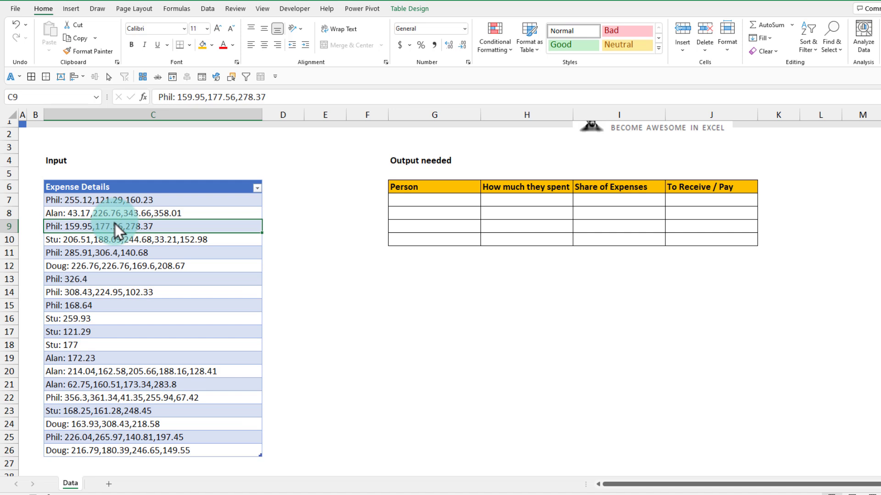
left_click(207, 9)
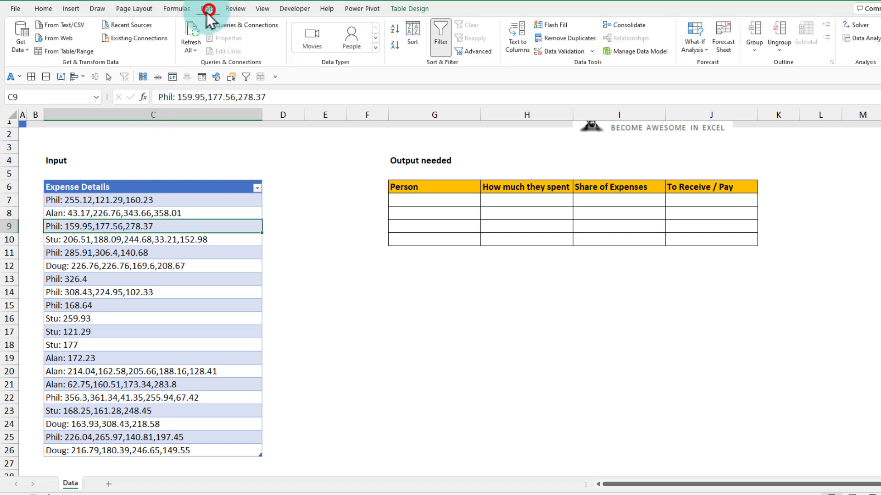
left_click(79, 58)
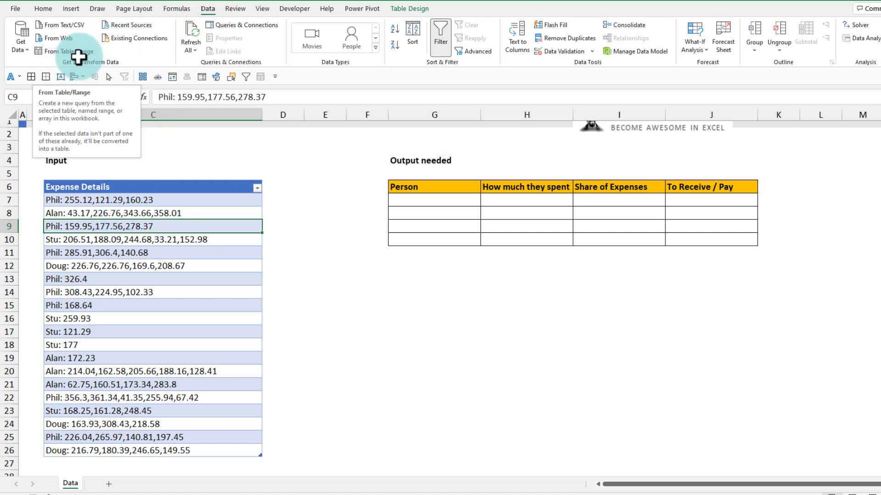
left_click(419, 8)
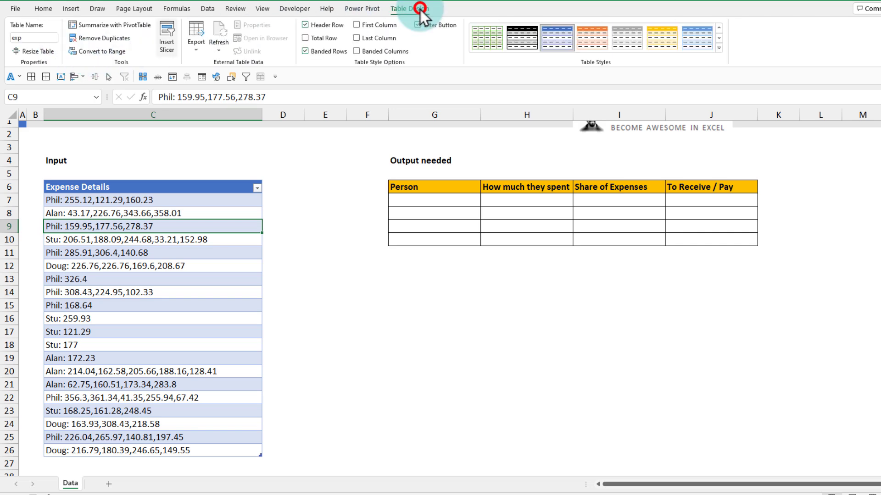
left_click(202, 9)
Step: Load exp into Power Query and split Expense Details by the custom delimiter ': '
left_click(66, 52)
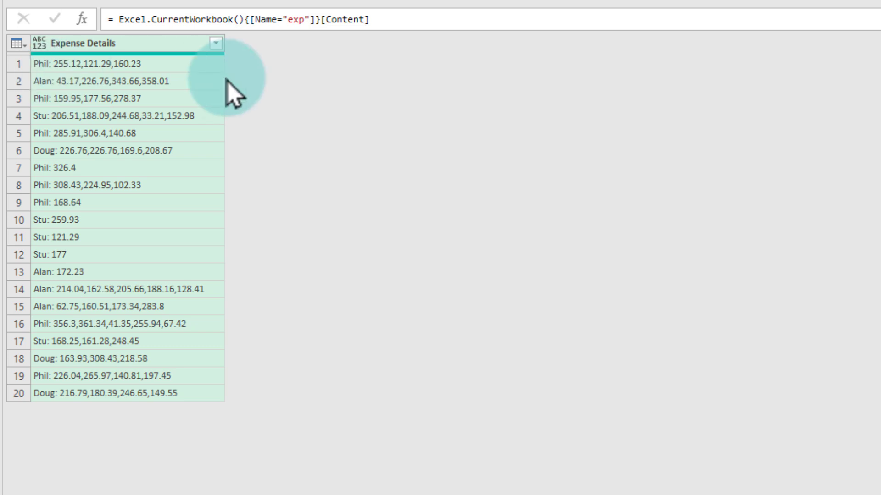
right_click(123, 42)
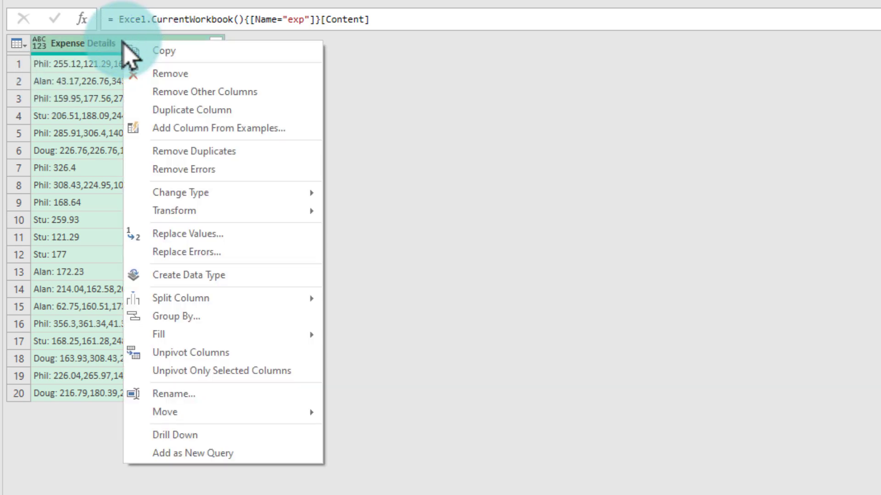
mouse_move(255, 298)
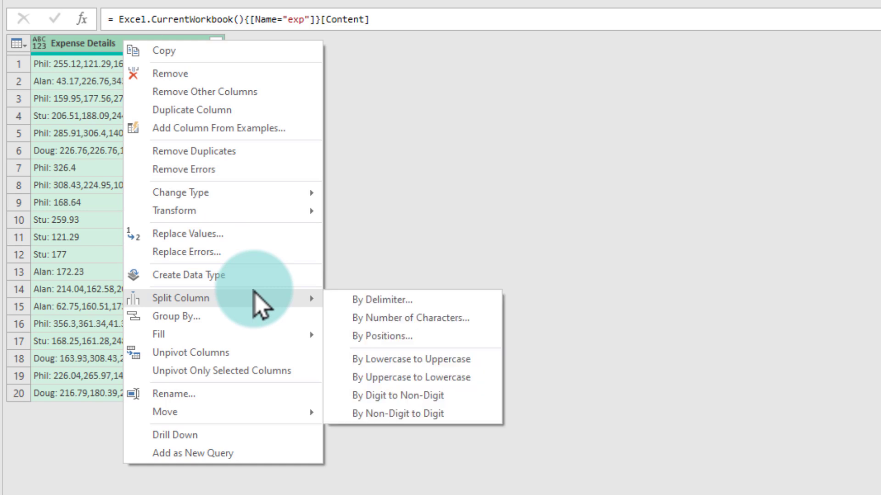
left_click(382, 301)
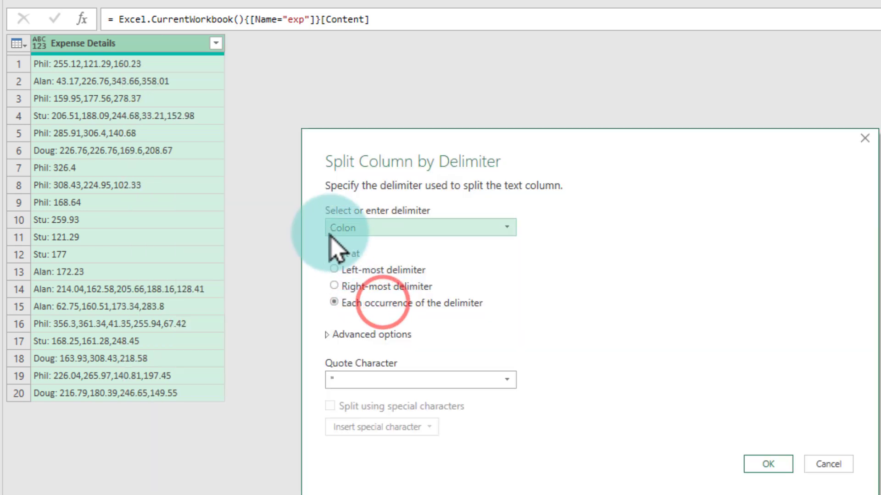
left_click(374, 232)
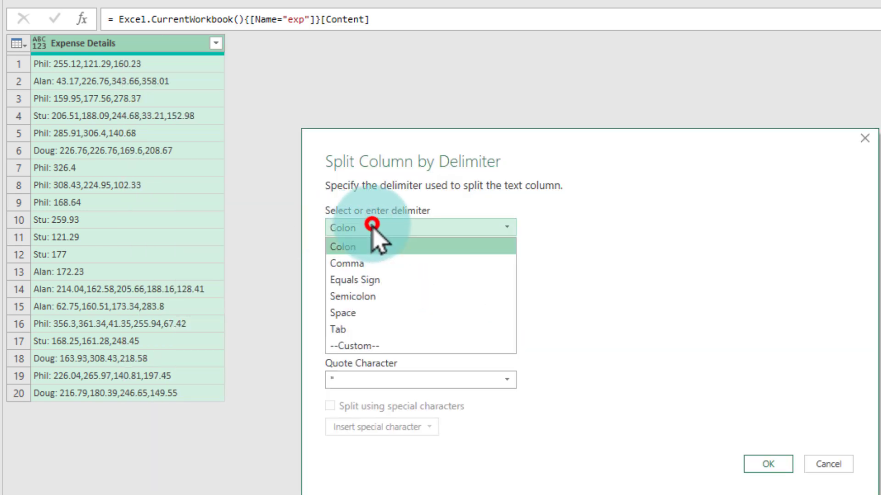
left_click(366, 348)
left_click(367, 250)
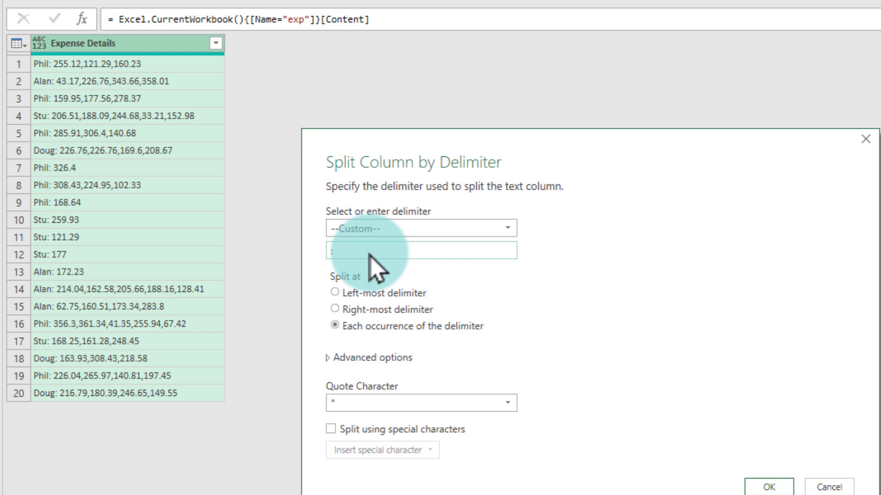
left_click(768, 486)
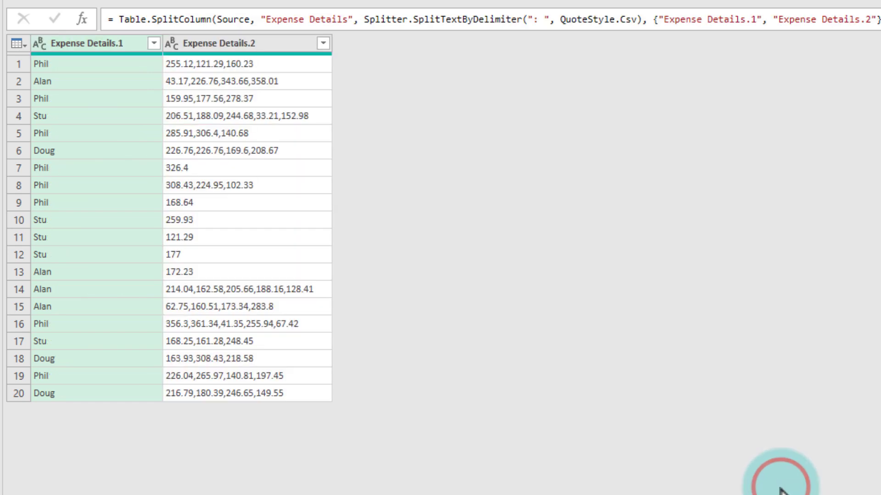
Step: Split Expense Details.2 by the custom delimiter ',' at each occurrence
left_click(113, 42)
left_click(215, 42)
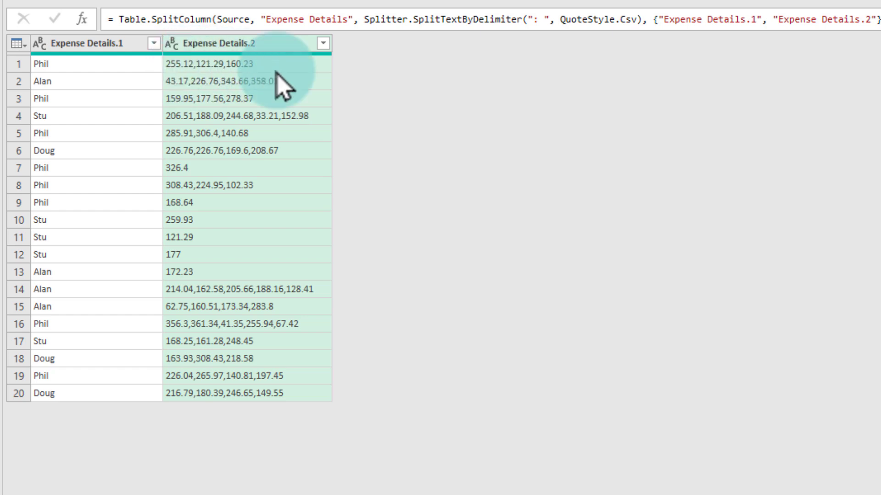
right_click(254, 43)
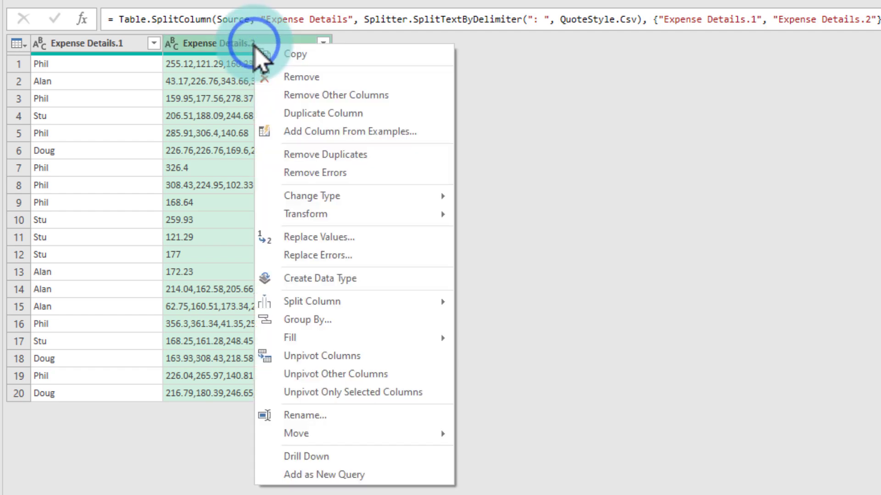
mouse_move(456, 300)
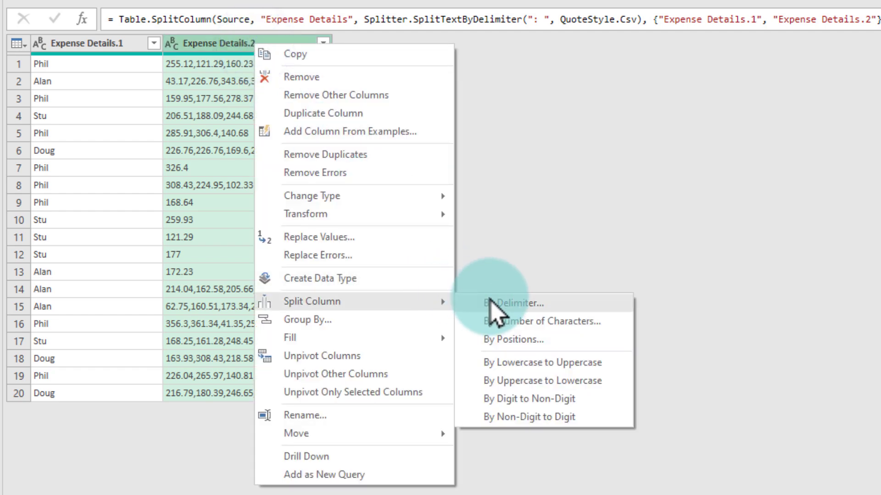
left_click(508, 303)
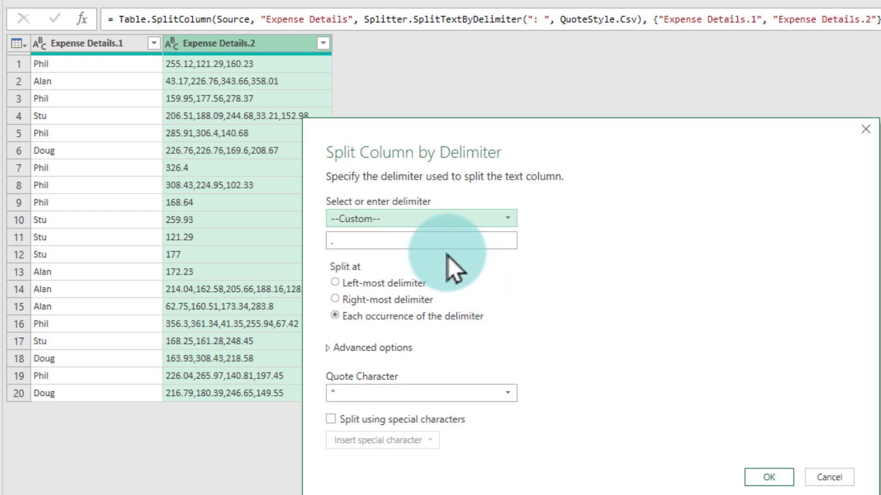
left_click(429, 239)
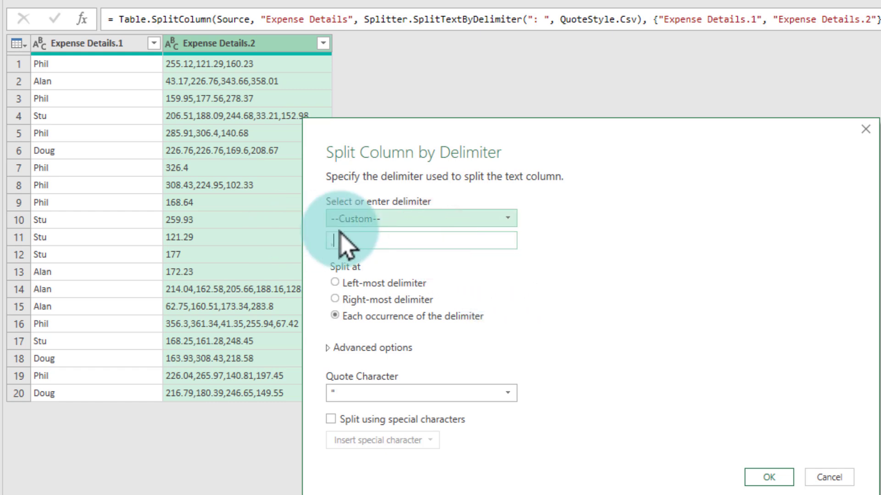
type(",")
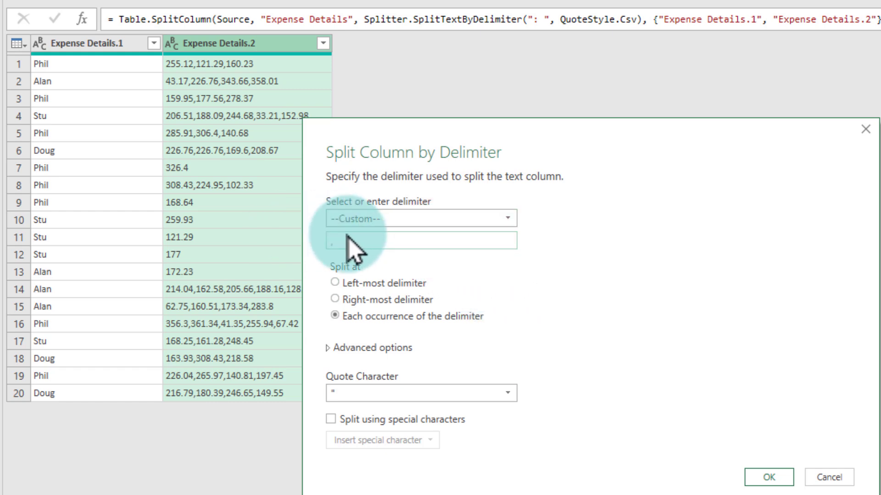
left_click(769, 477)
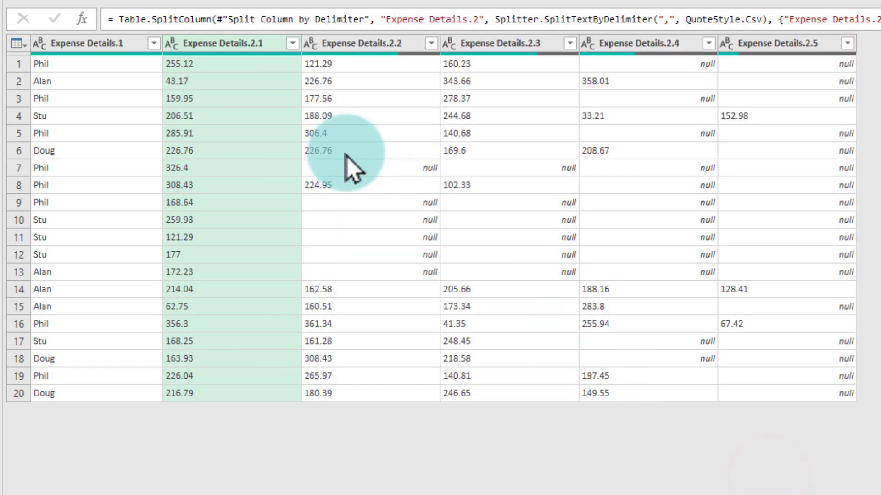
Step: Inspect row 1's split amounts across Expense Details.2.1 to 2.5, including the empty slots
left_click(225, 61)
left_click(366, 62)
left_click(510, 63)
left_click(641, 61)
left_click(843, 64)
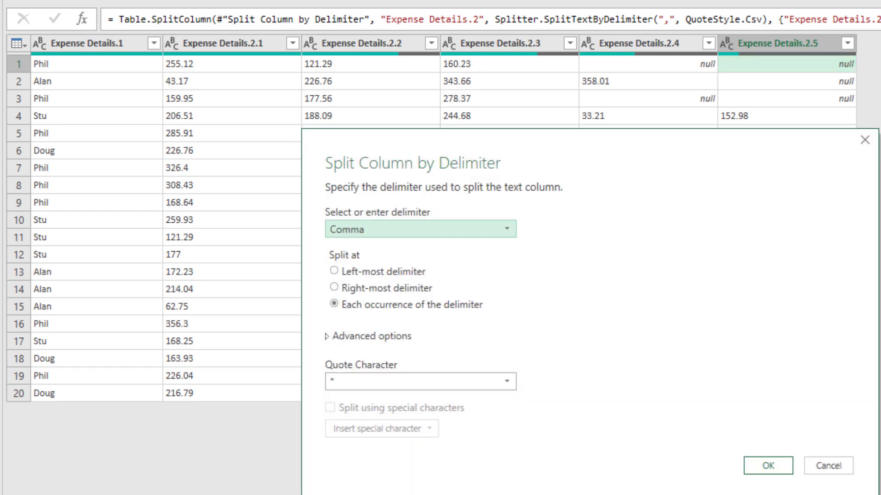
Step: Change the amounts split to Split into Rows under Advanced options
left_click_drag(535, 167, 467, 98)
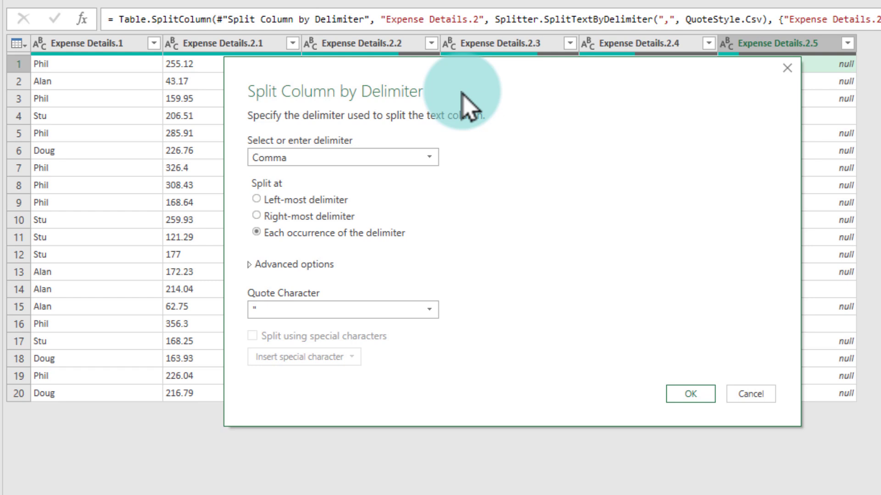
left_click(269, 265)
left_click(273, 314)
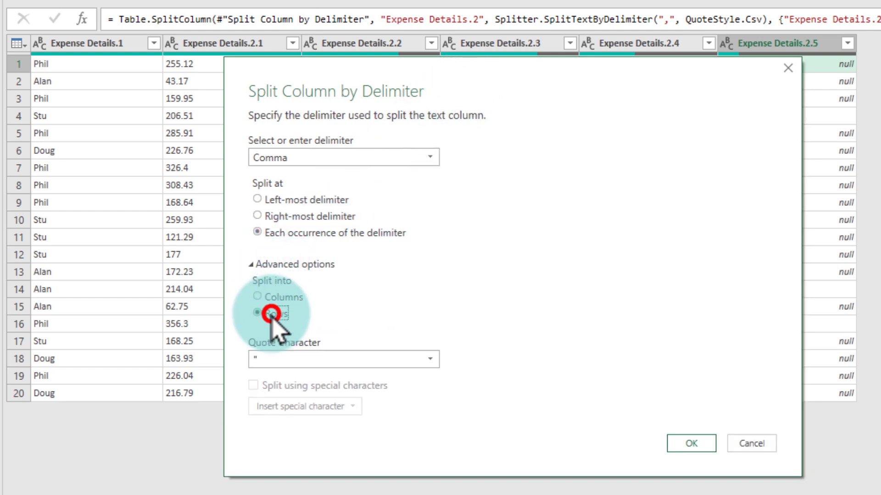
left_click(693, 444)
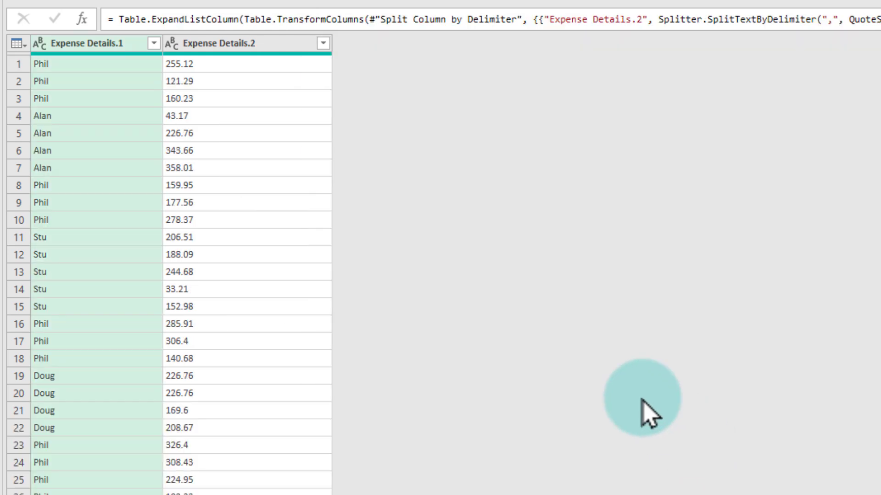
Step: Check the row-split amounts and change Expense Details.2 to Decimal Number
left_click(220, 61)
left_click(205, 81)
left_click(203, 98)
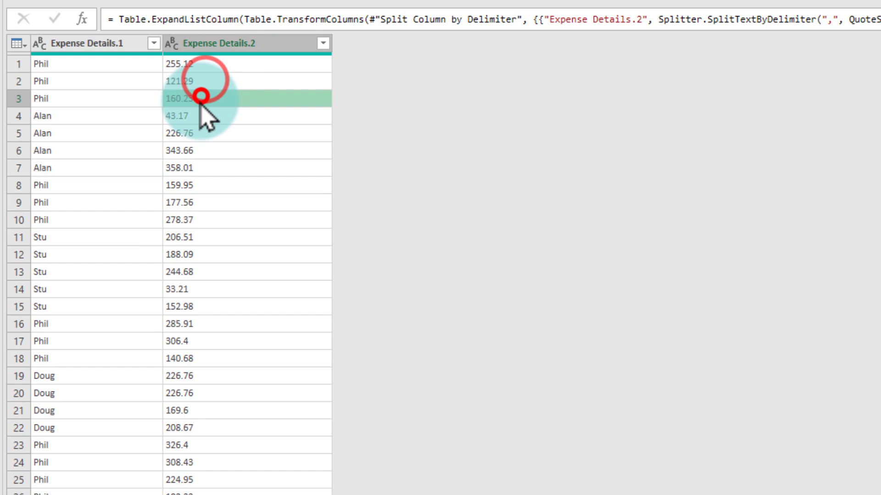
left_click(198, 115)
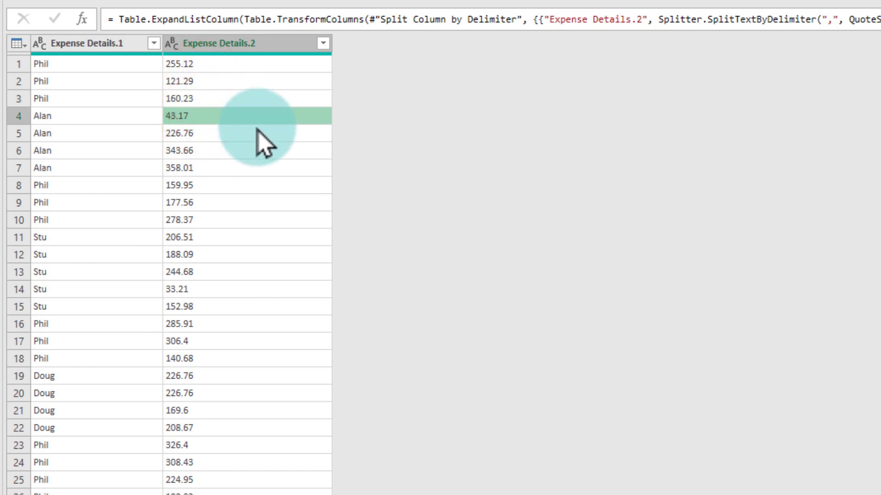
right_click(238, 44)
mouse_move(334, 211)
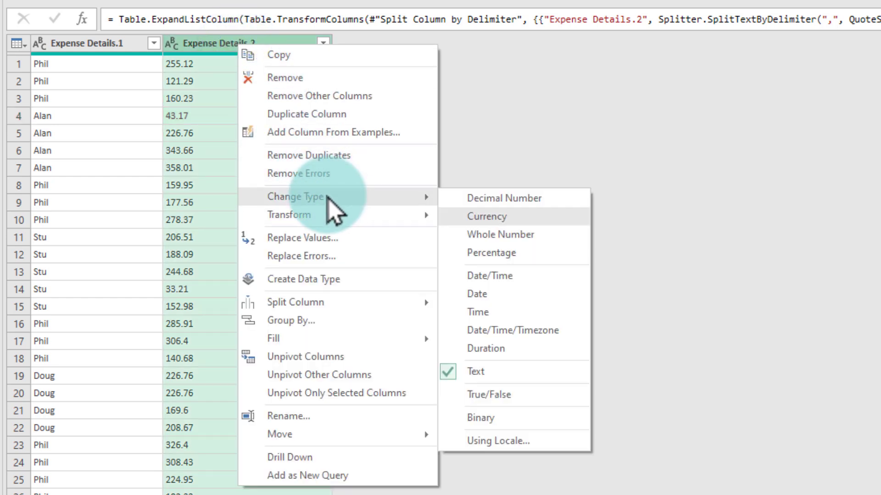
left_click(502, 198)
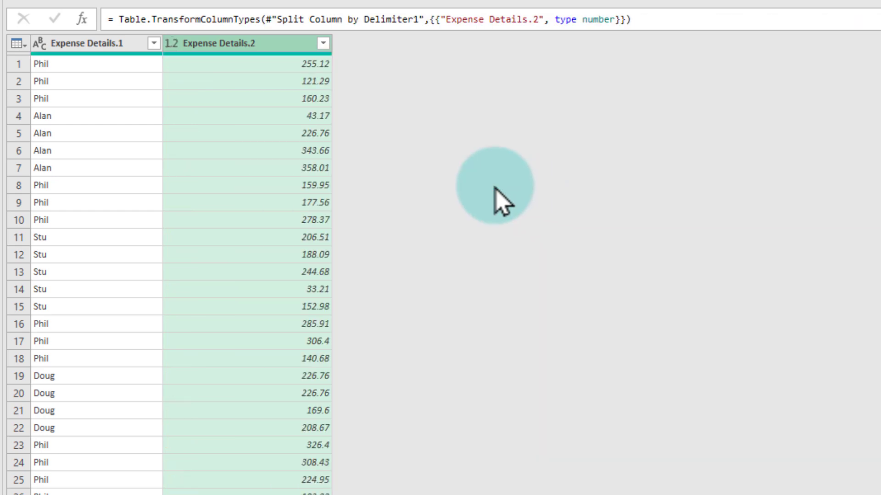
Step: Rename the columns to Person and Expense, then Close & Load into Excel
double_click(71, 43)
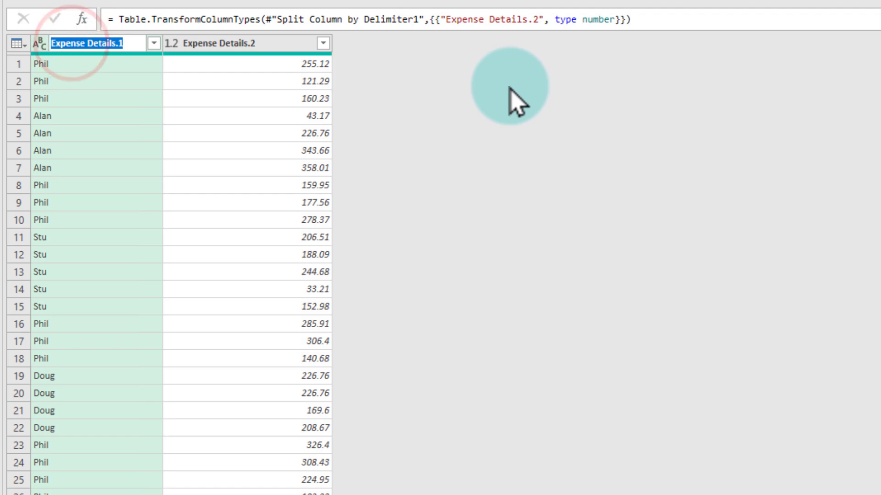
type("Per")
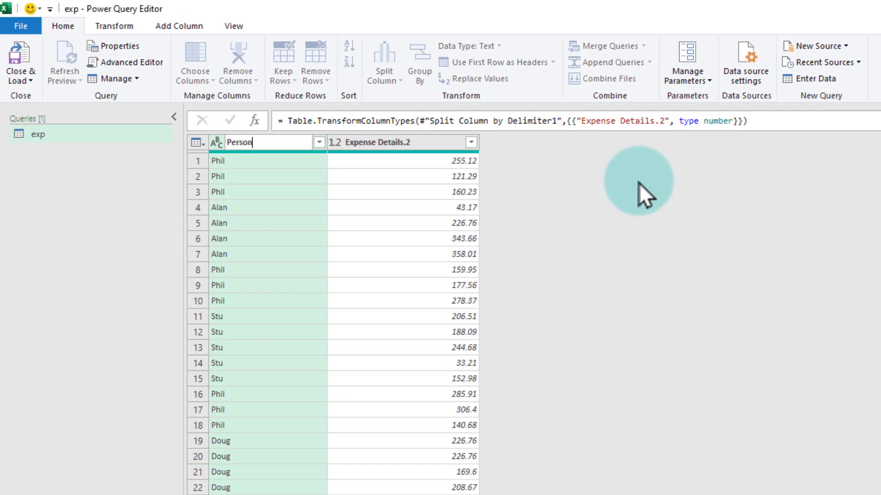
key("Return")
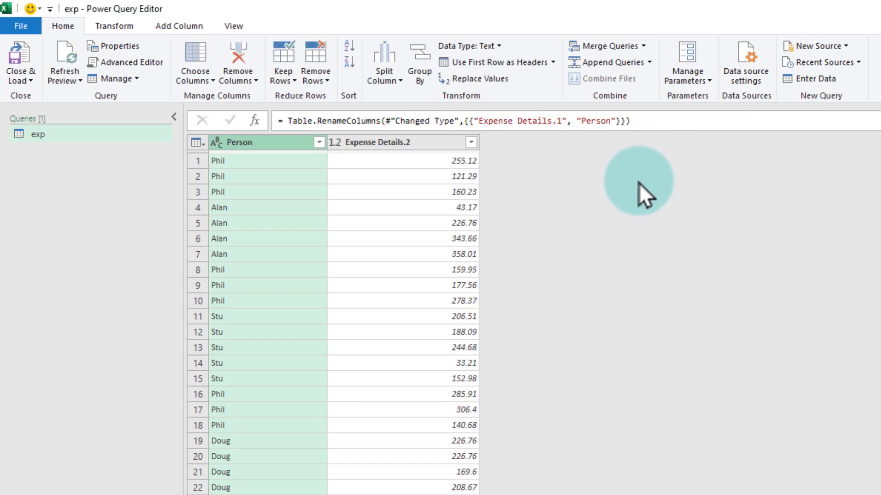
double_click(377, 142)
type("Expense")
key("Return")
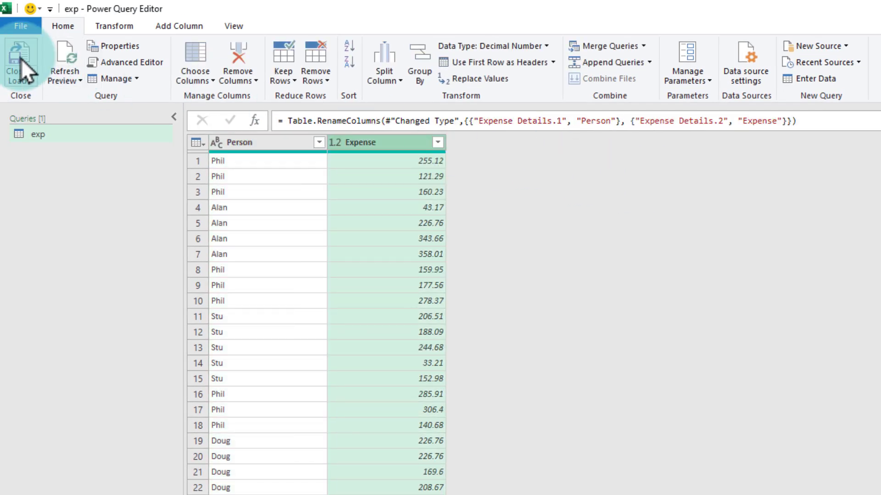
left_click(21, 69)
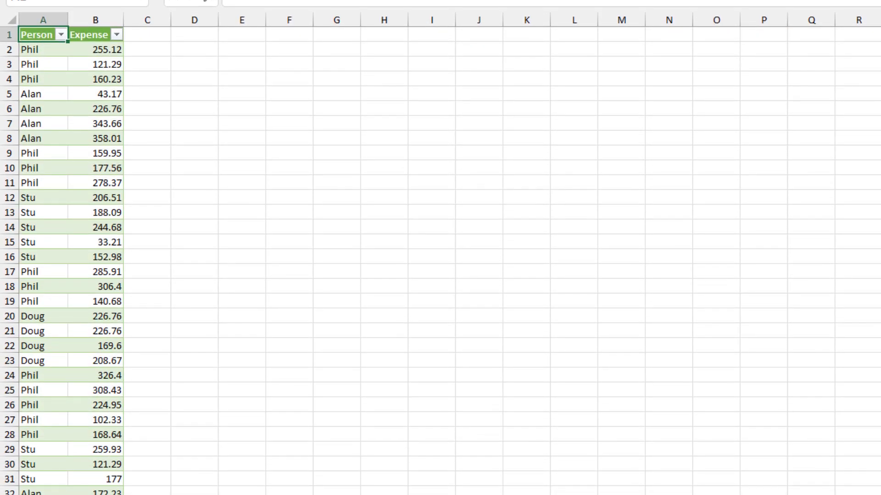
Step: Copy the empty output table from the Input sheet and paste it at F3 on the loaded-data sheet
scroll(92, 214, "down", 1)
scroll(92, 214, "down", 8)
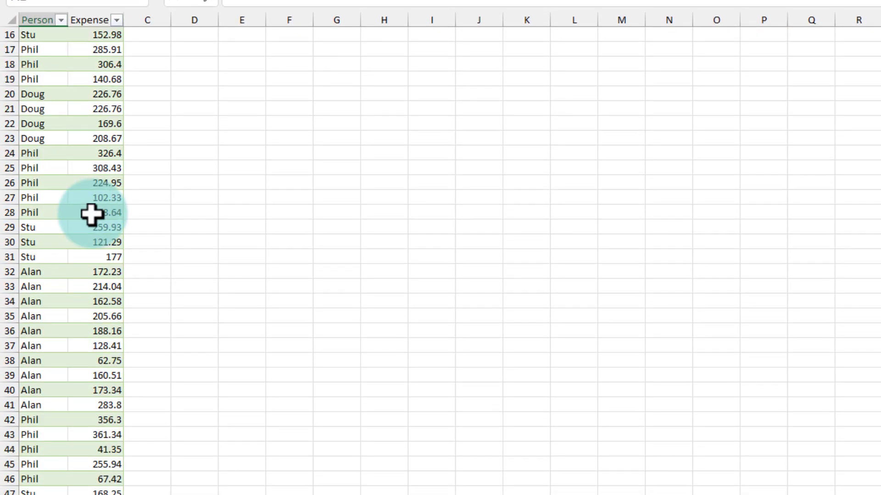
scroll(92, 214, "up", 9)
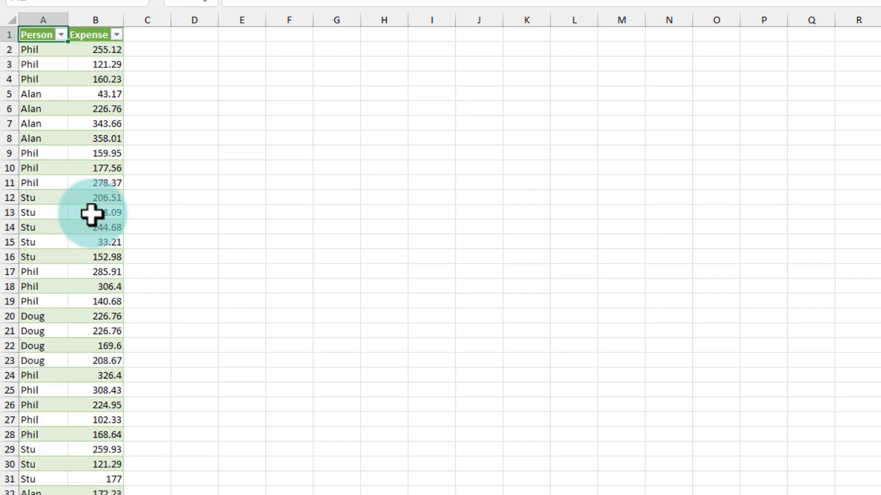
left_click(133, 493)
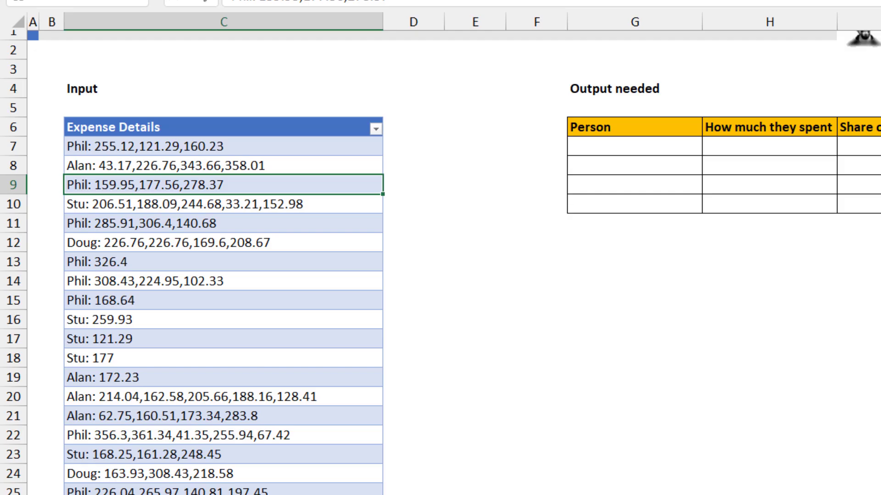
left_click(606, 124)
key("ctrl+a")
key("ctrl+c")
left_click(119, 492)
left_click(236, 100)
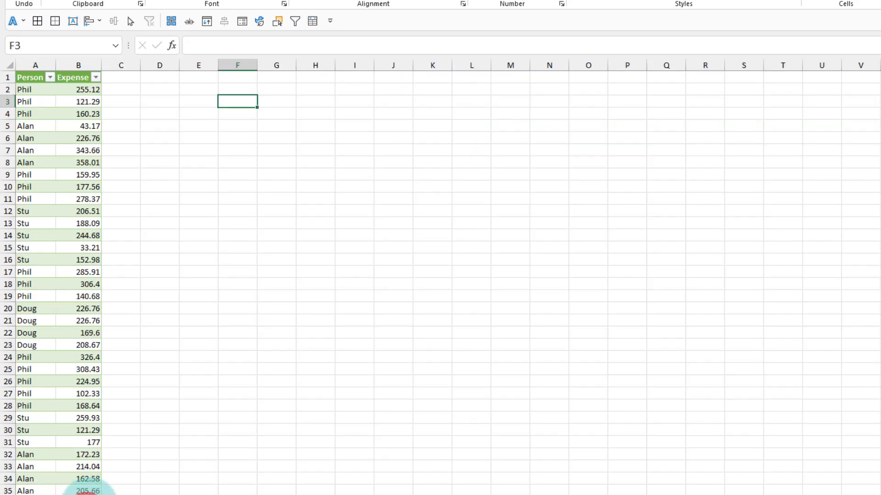
key("ctrl+v")
key("Down")
scroll(237, 185, "up", 3)
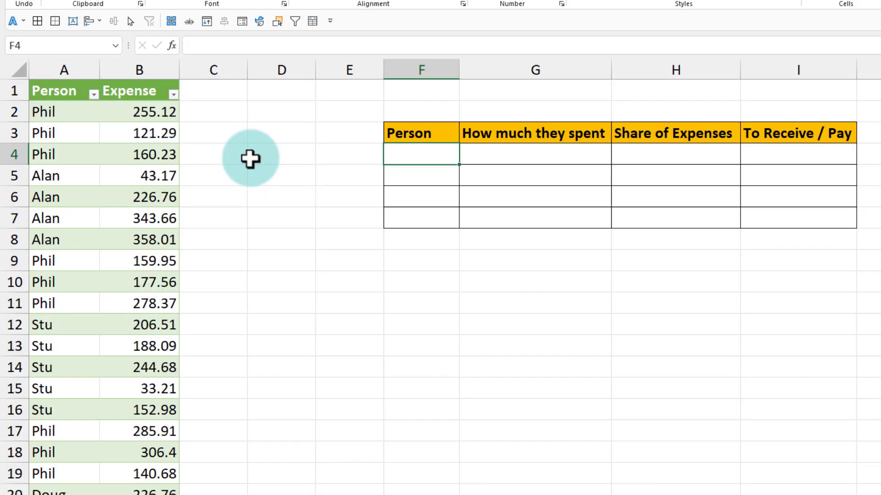
Step: Enter a UNIQUE formula on the Person column in F4 to list Phil, Alan, Stu and Doug
type("=uniq")
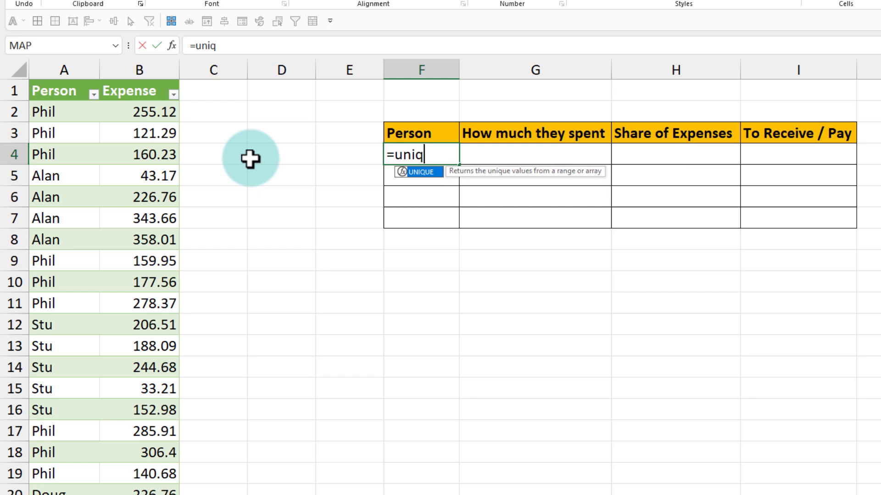
key("Tab")
left_click(74, 77)
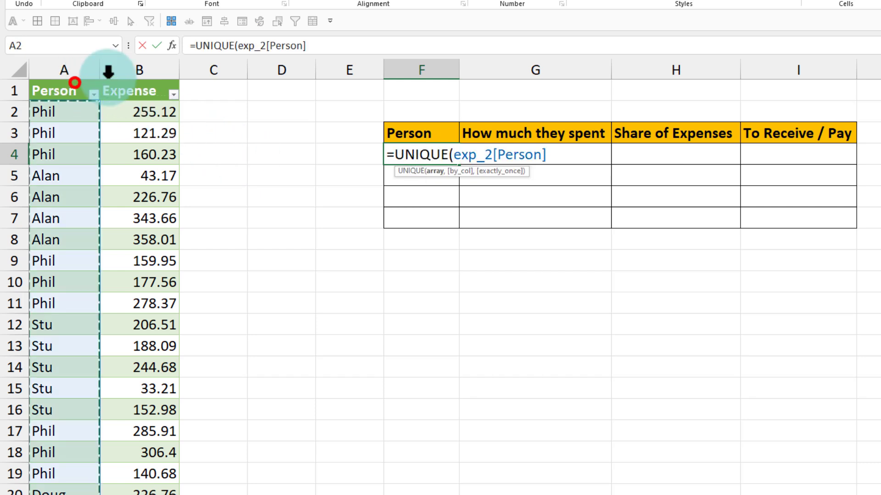
type(")")
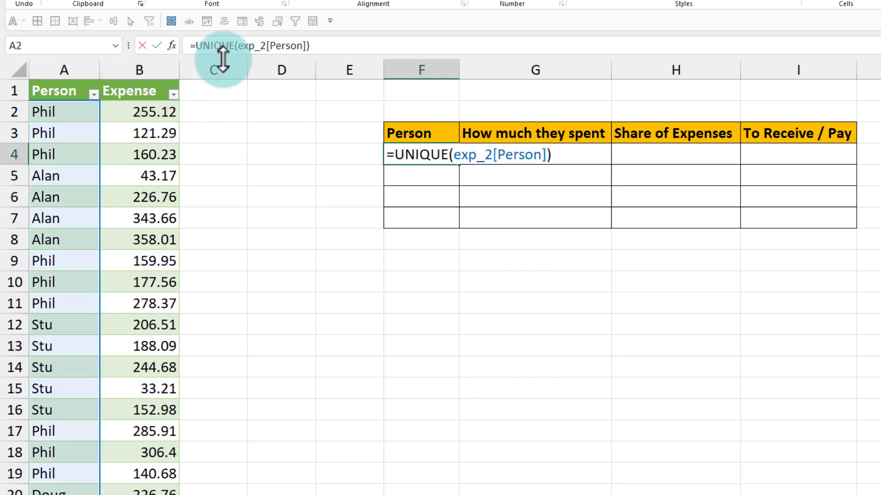
key("Return")
left_click_drag(437, 155, 435, 217)
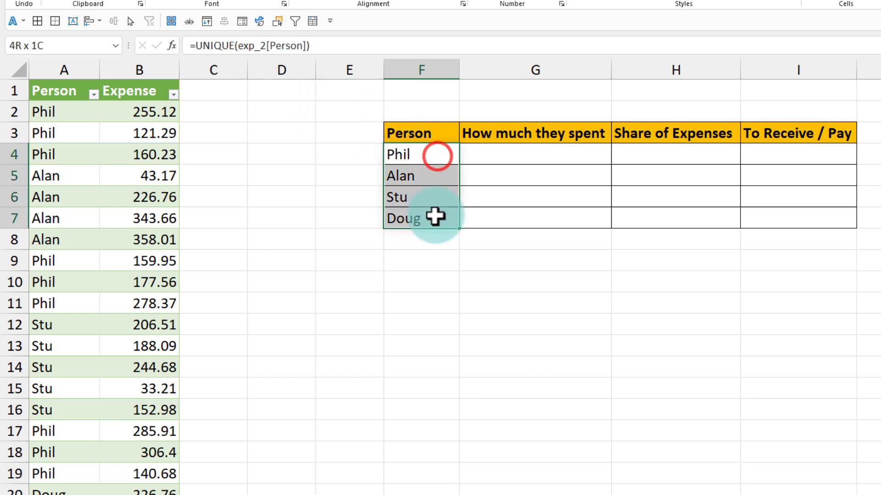
Step: Enter =SUMIFS(exp_2[Expense],exp_2[Person],F4) in G4, giving Phil's total of 4928.88
left_click(525, 151)
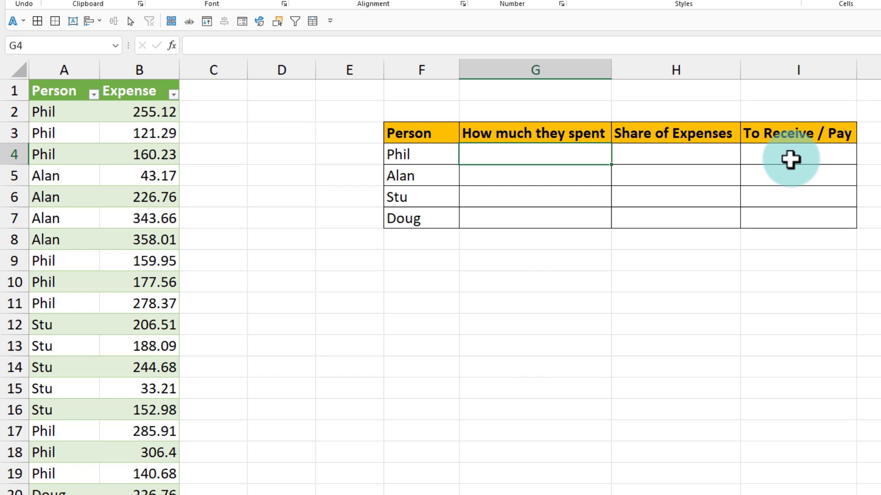
type("=")
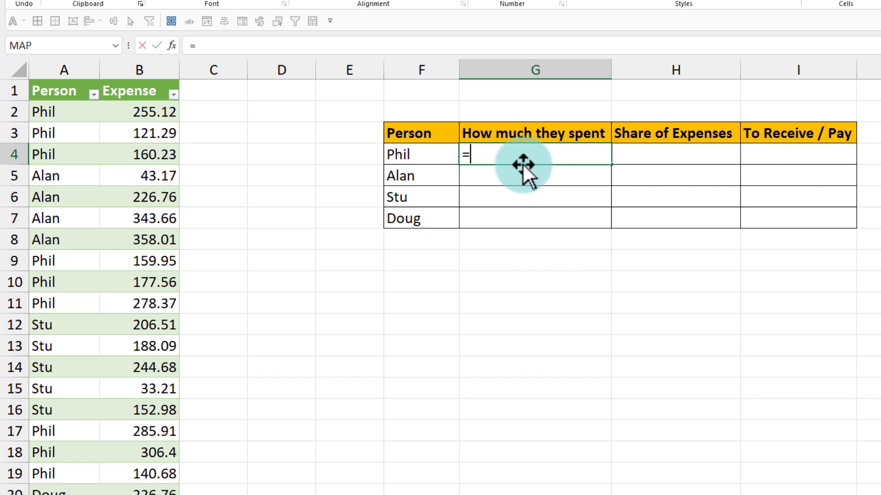
type("su i")
key("BackSpace")
key("BackSpace")
type("mifs")
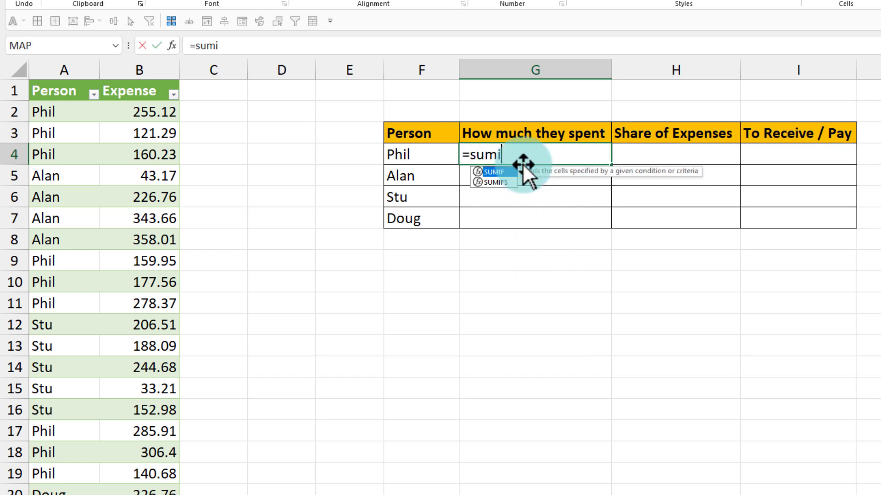
key("Tab")
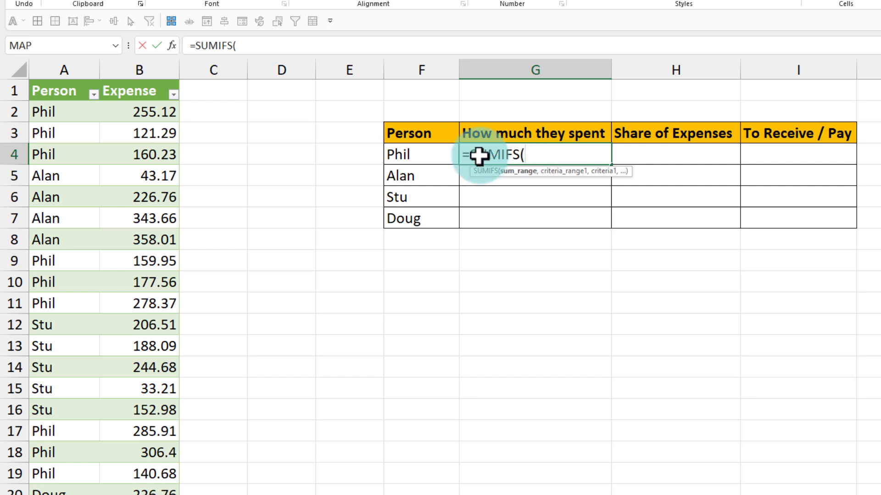
left_click(139, 79)
type(",")
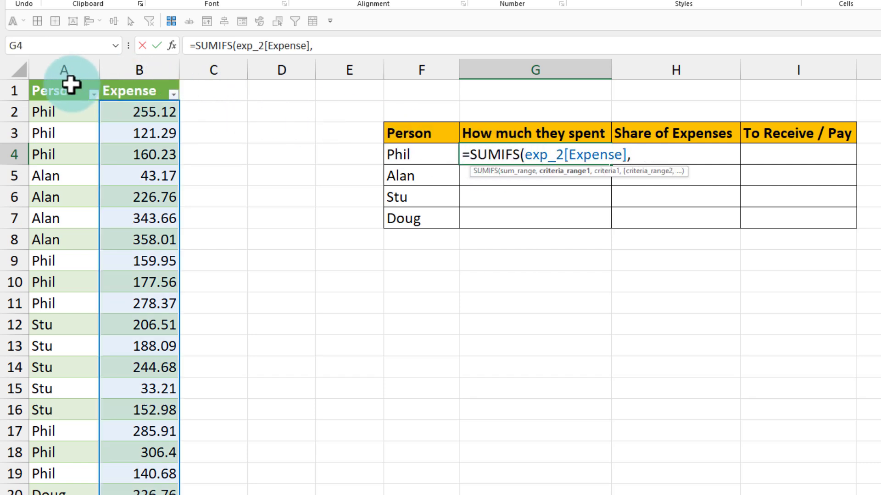
left_click(71, 84)
type(",")
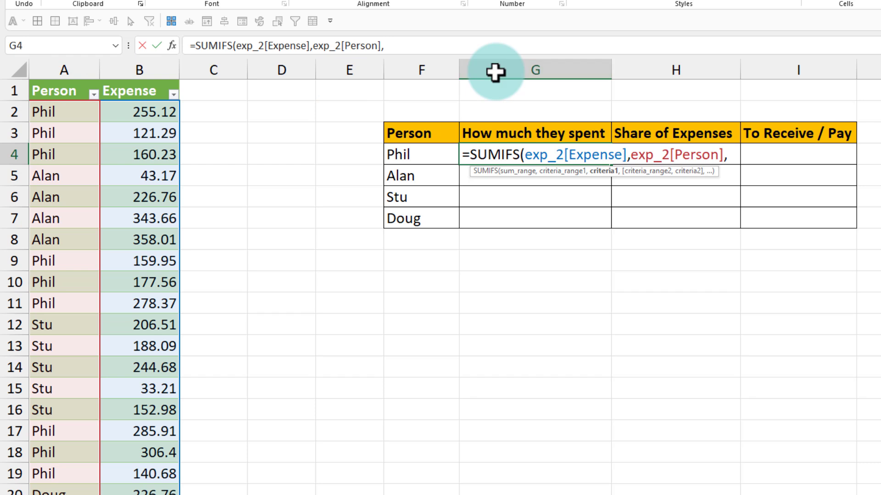
left_click(411, 153)
type(")")
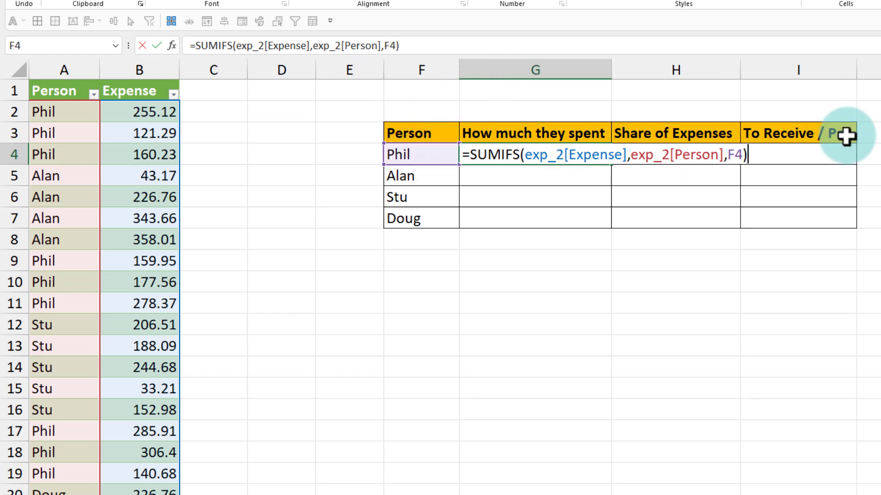
key("Return")
Step: Fill the G4 total down to G7, then undo the fill
left_click(562, 154)
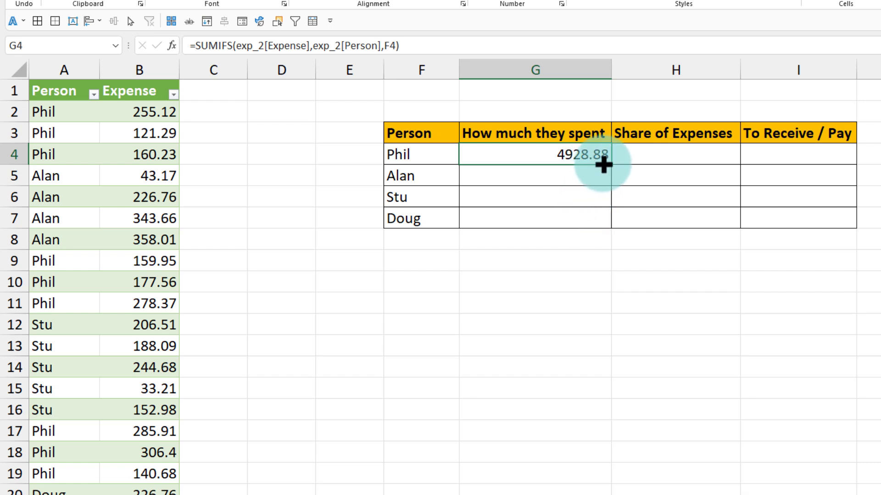
left_click_drag(611, 164, 605, 229)
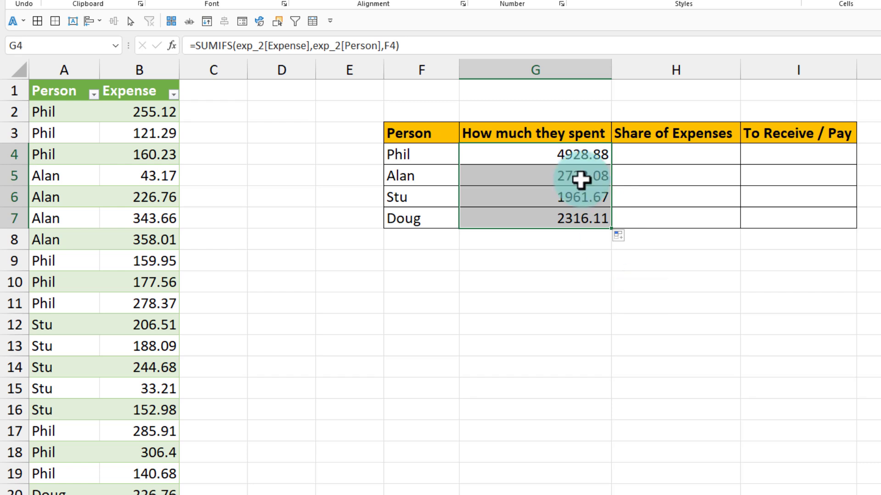
key("ctrl+z")
left_click_drag(432, 157, 434, 215)
left_click(427, 157)
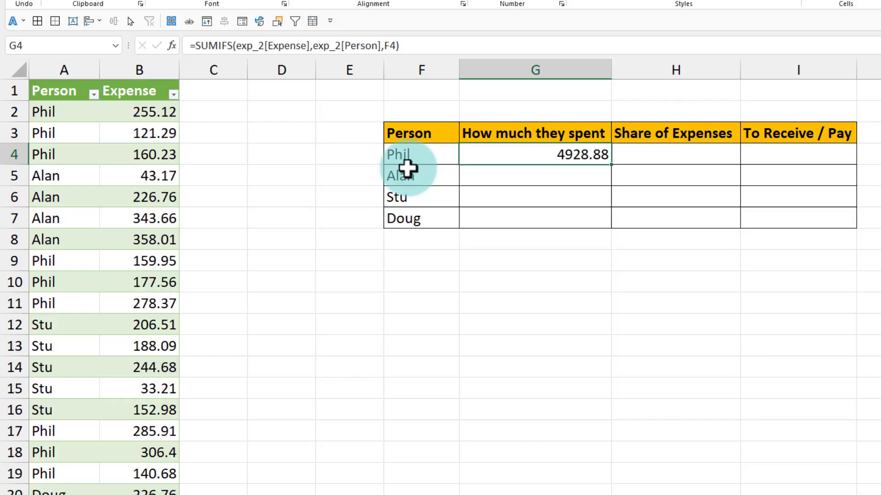
Step: Change G4's criterion to F4# so totals spill: 4928.88, 2723.08, 1961.67, 2316.11
double_click(591, 161)
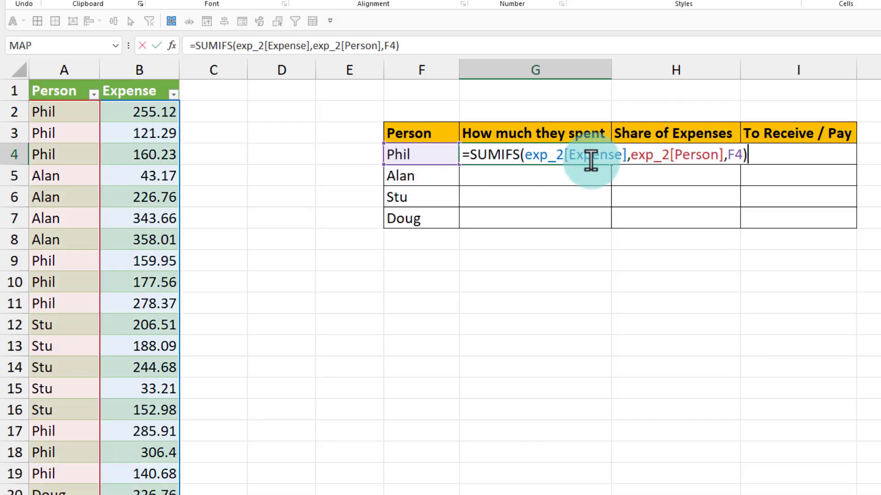
left_click(744, 156)
type("#")
key("Return")
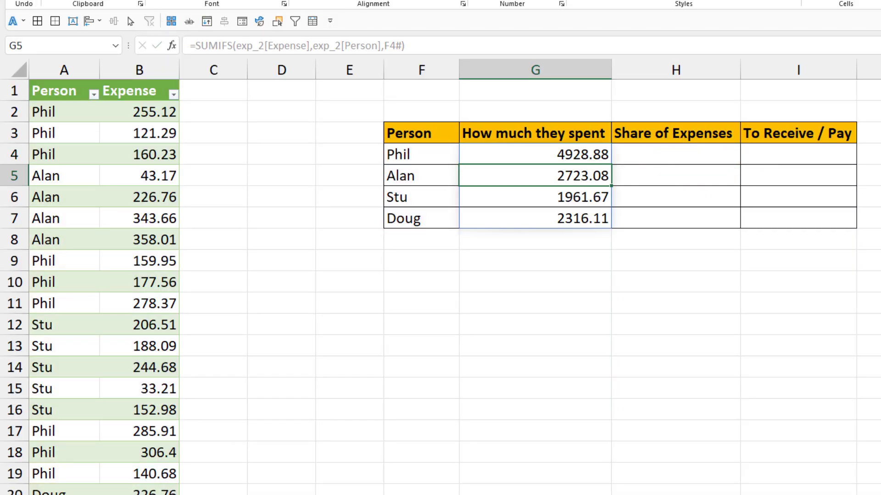
left_click_drag(573, 156, 578, 221)
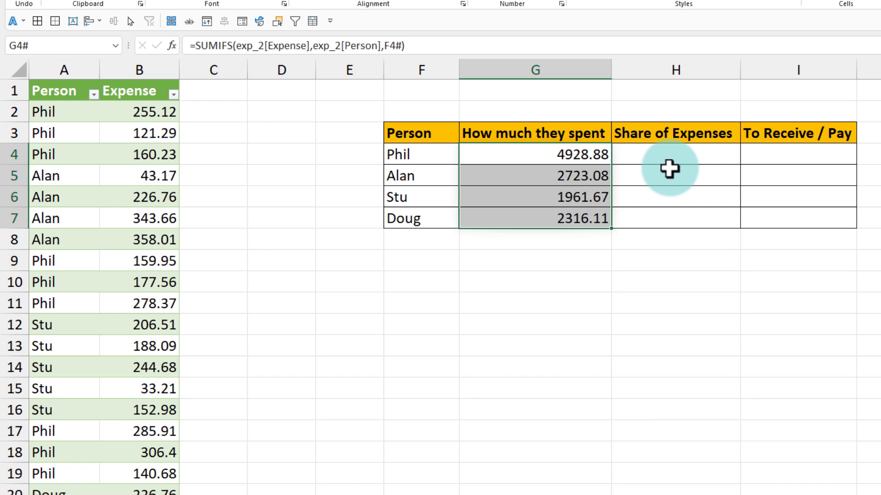
Step: Enter =SUM(exp_2[Expense])/4 in H4 and fill it to H7, giving 2982.435 each
left_click(667, 153)
type("=")
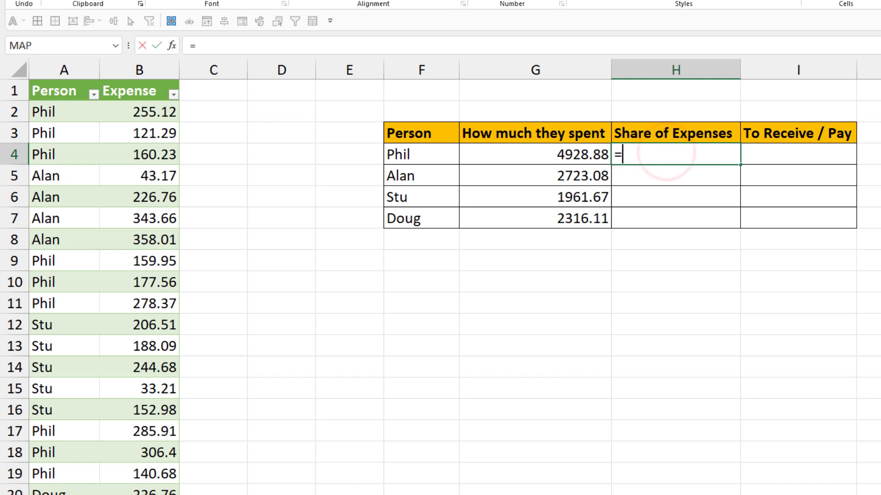
type("sum(")
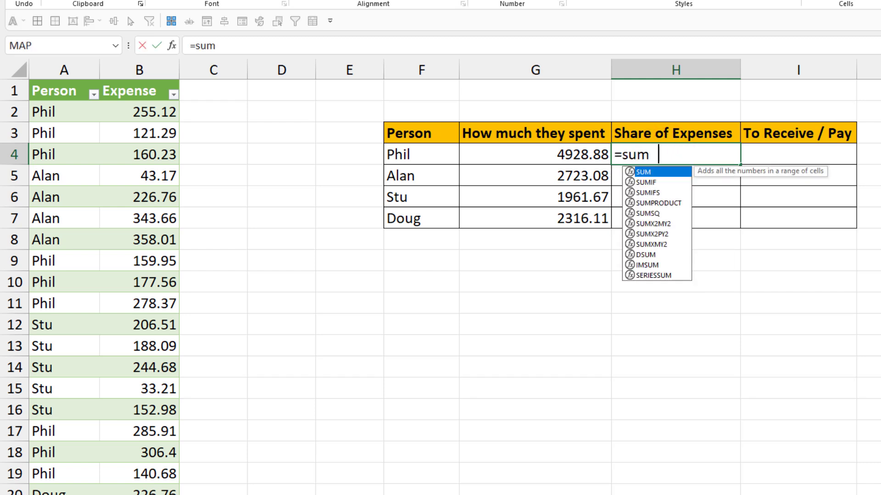
left_click(138, 83)
type(")/4")
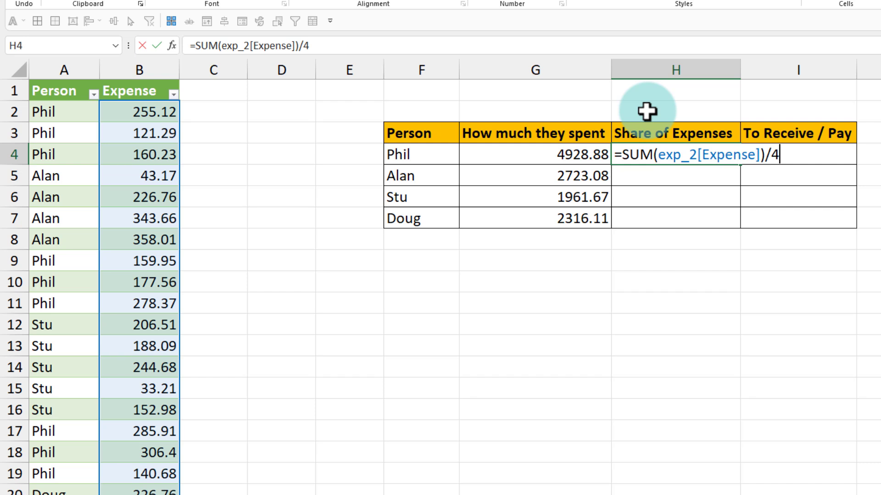
key("Return")
left_click(662, 153)
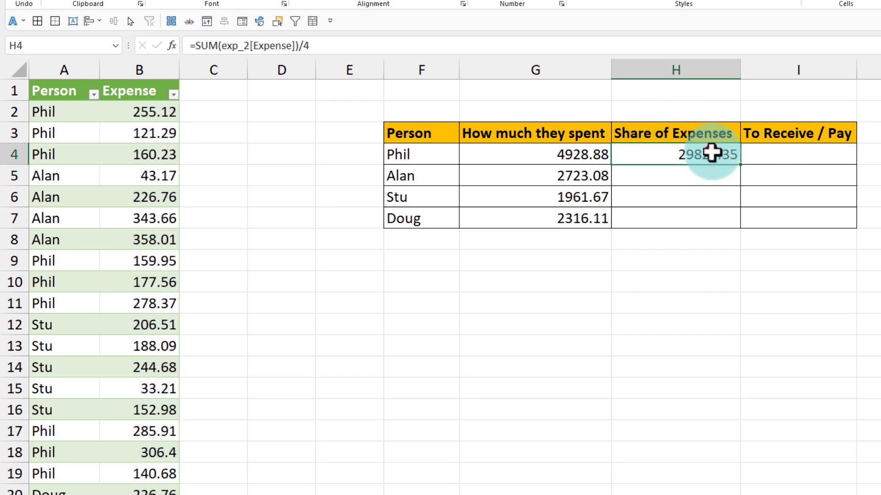
left_click_drag(741, 165, 741, 227)
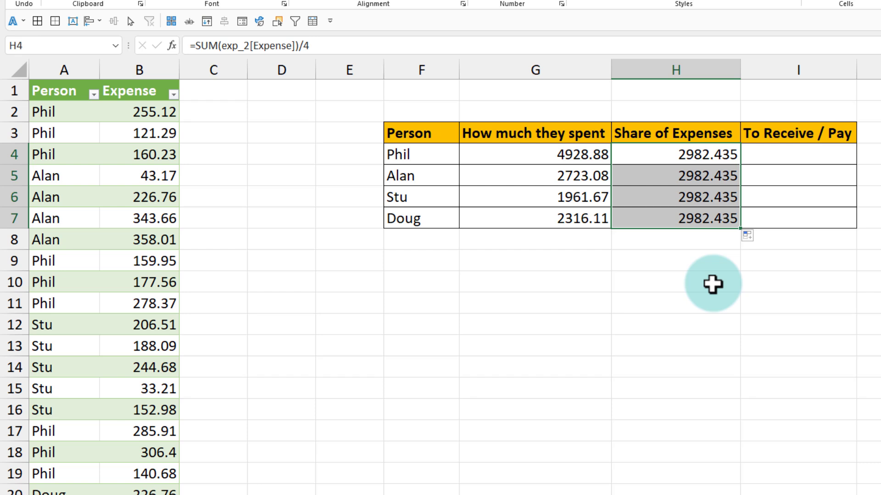
left_click(561, 154)
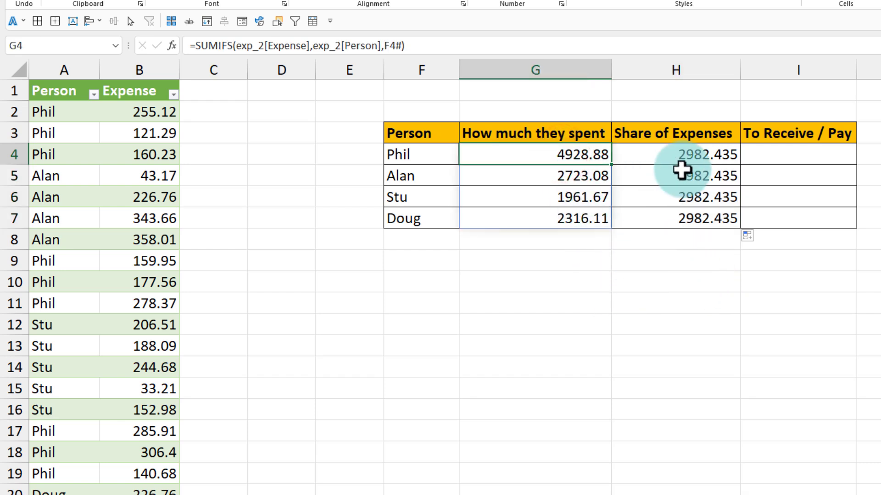
left_click(688, 157)
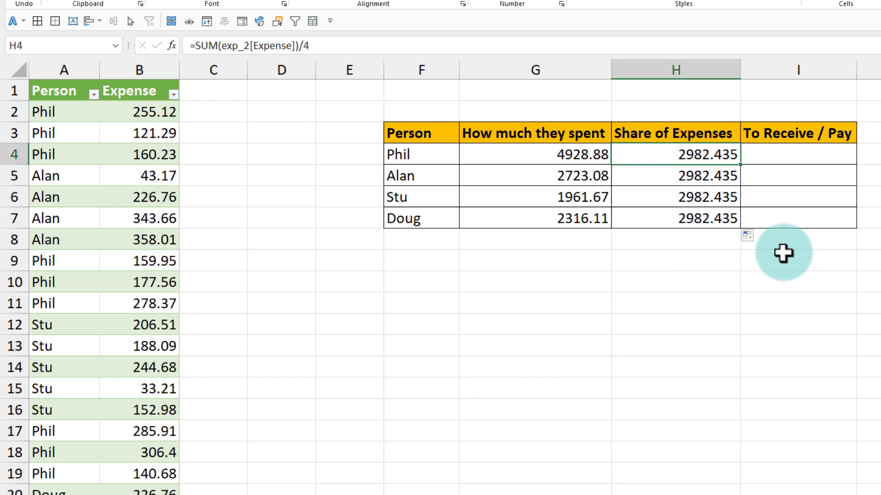
Step: Enter =G4-H4 in I4 and fill it down to I7
left_click(809, 157)
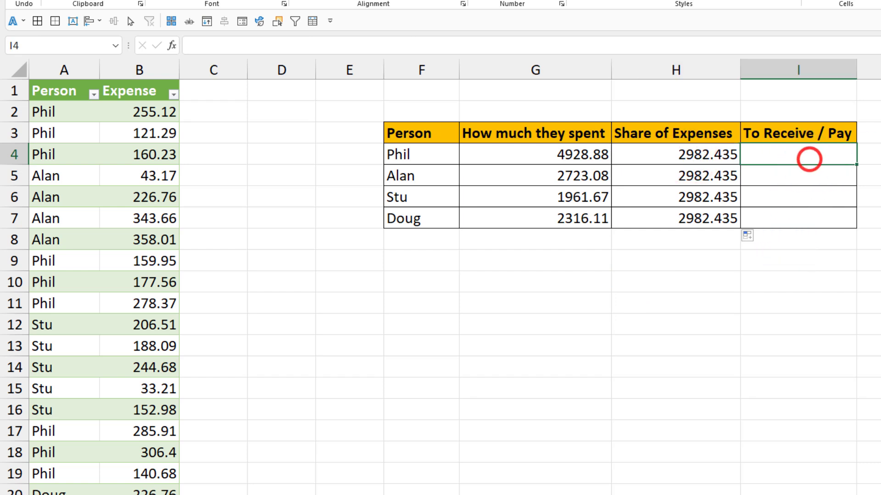
type("=")
key("Left")
key("Left")
type("-")
key("Left")
key("Return")
left_click(831, 147)
left_click_drag(855, 164, 853, 220)
Step: Review the F4 names formula, the I4 and I5 balances, and the negative balances in I5:I7
left_click(839, 276)
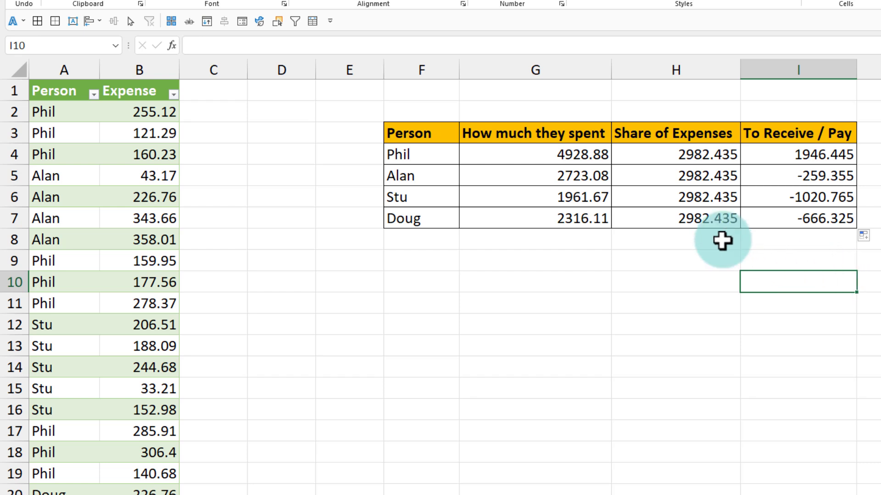
left_click(436, 153)
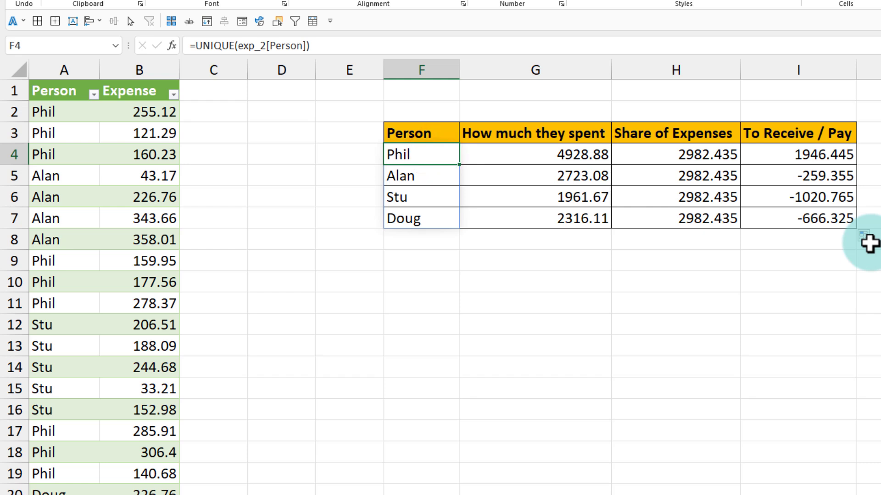
left_click(839, 156)
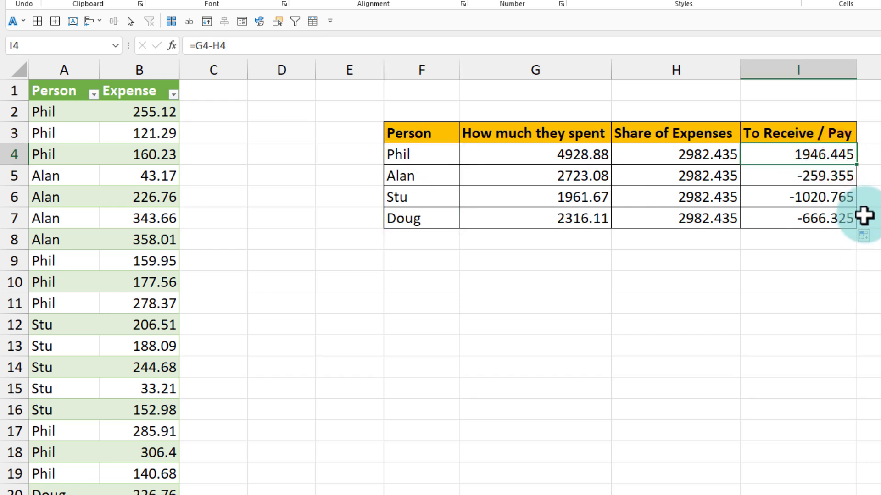
left_click(833, 176)
left_click_drag(823, 219, 825, 178)
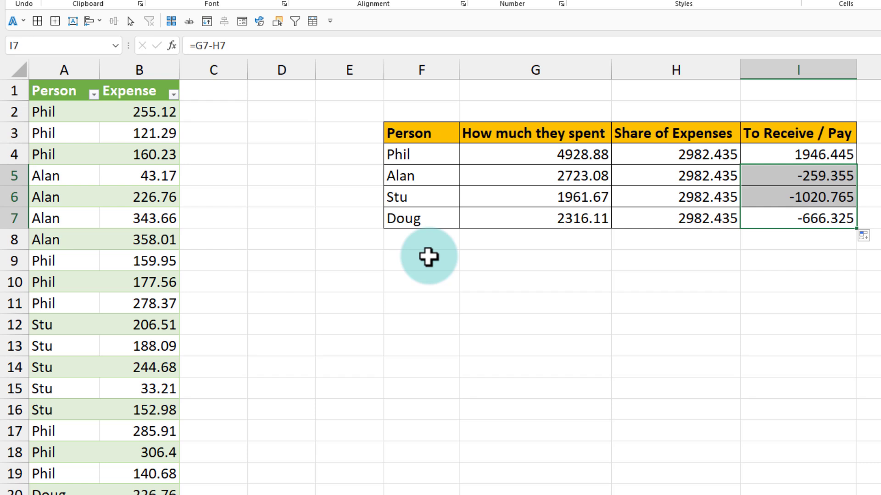
left_click(409, 219)
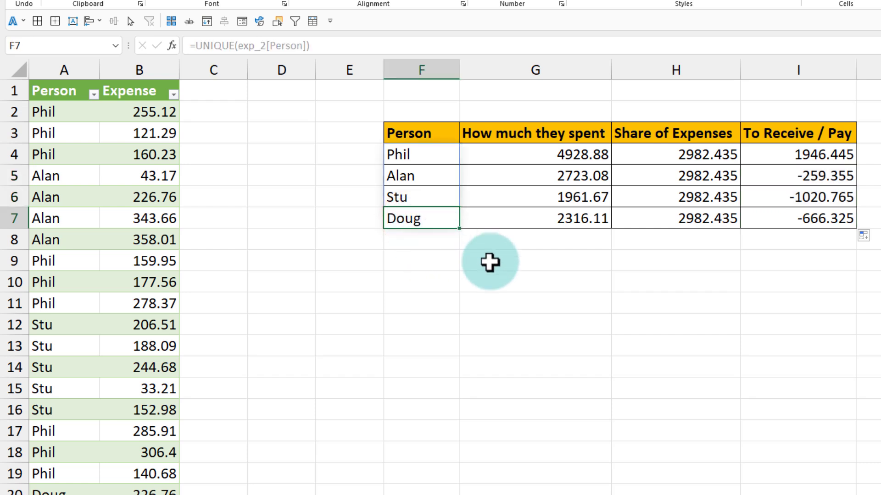